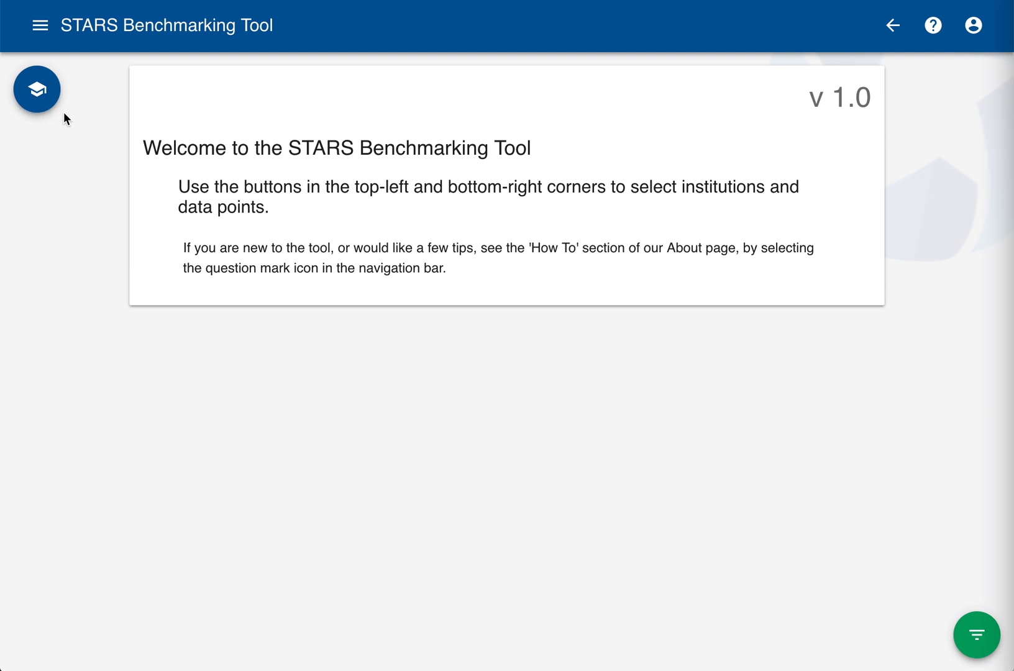
Search the STARS reports for institutions named "Colorado" and select University of Colorado Boulder
left_click(61, 142)
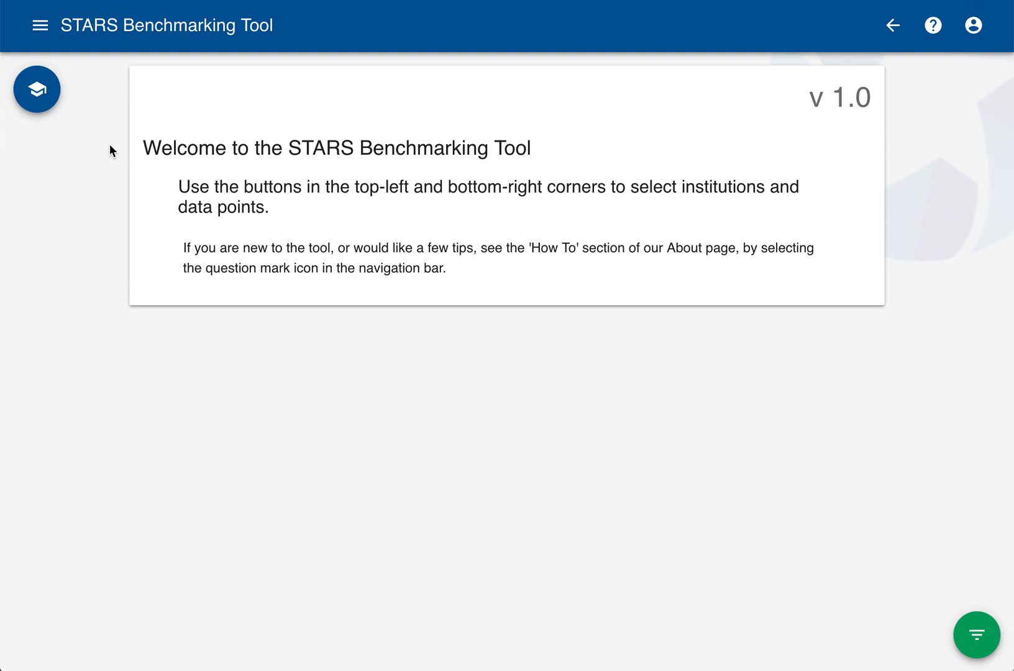
left_click(47, 93)
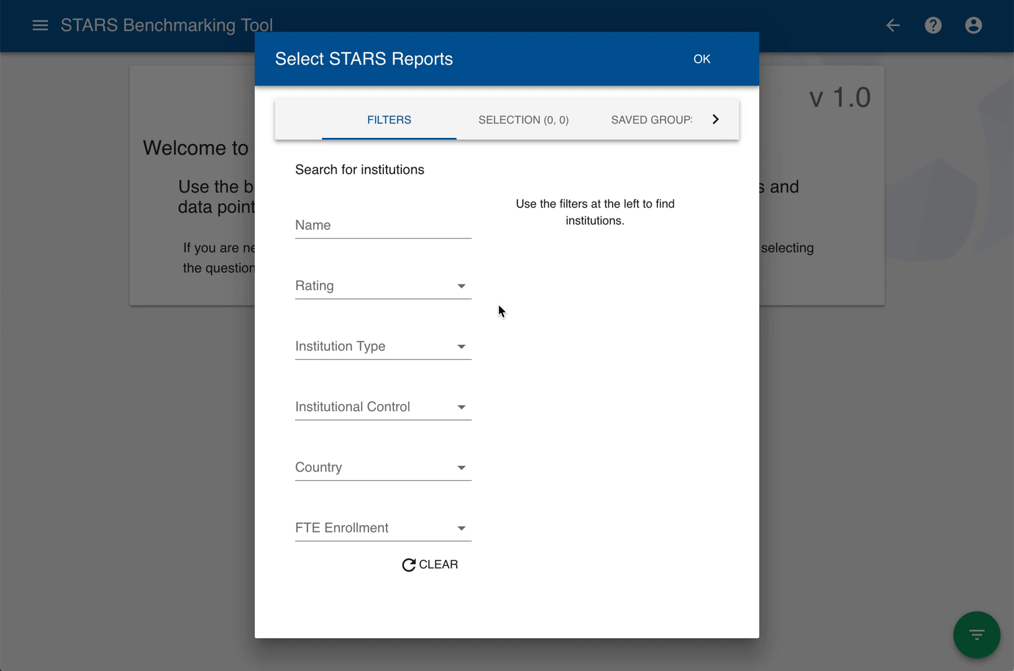
left_click(357, 228)
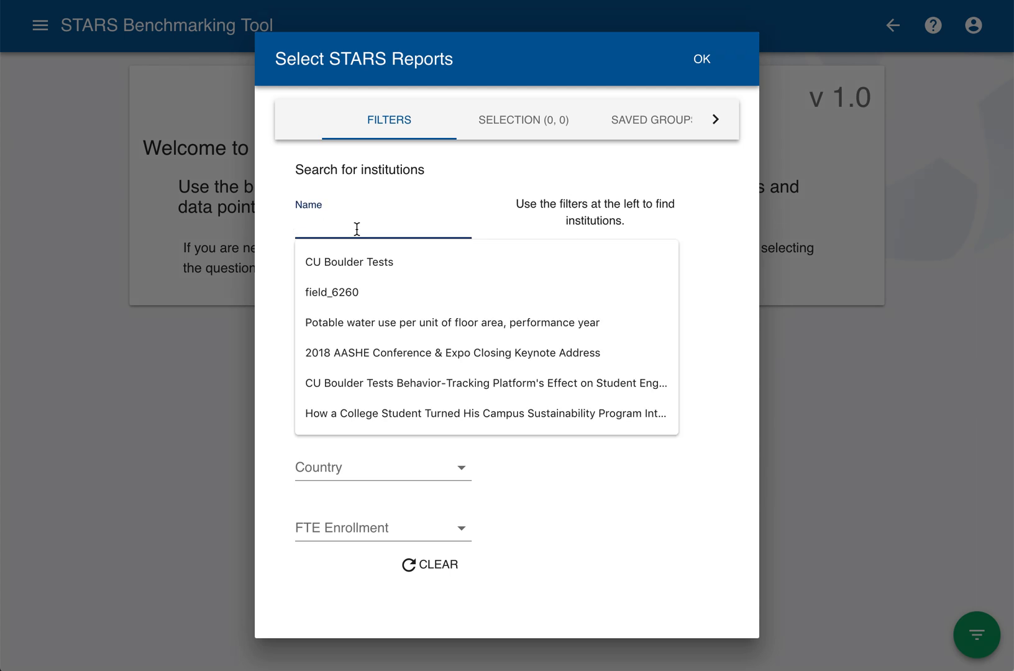
type("Colora")
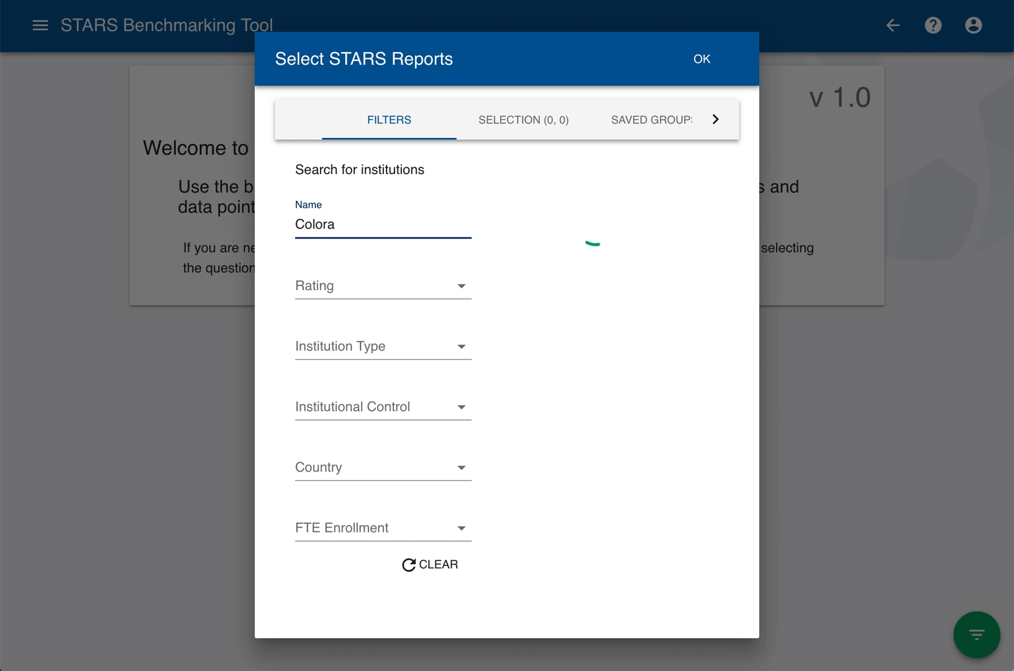
type("do")
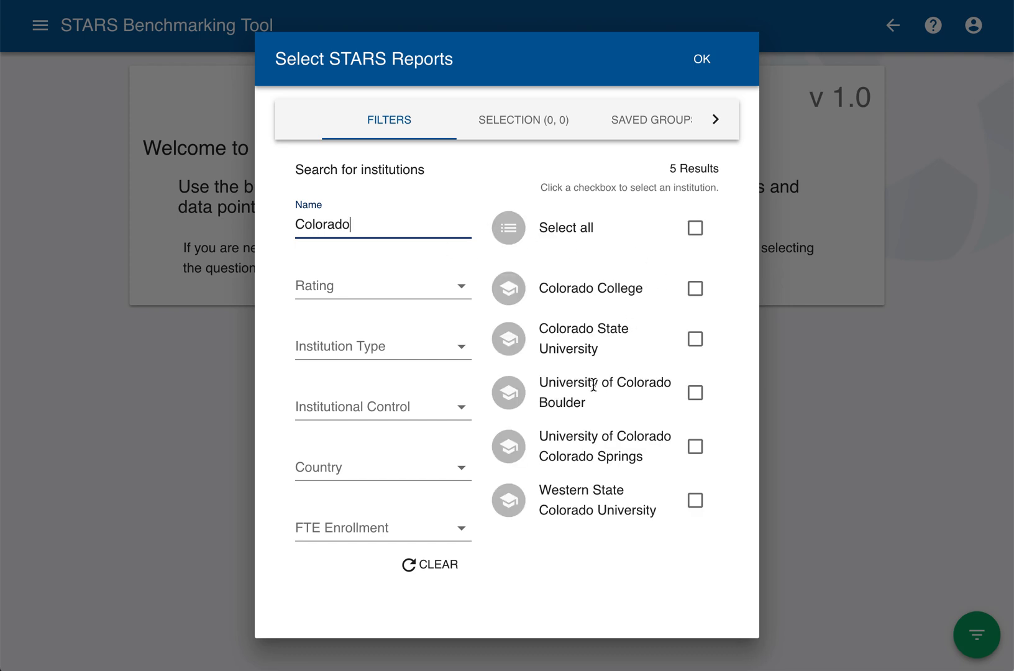
left_click(695, 396)
Replace the name search with a Platinum rating filter, and add all matching institutions to the report selection
left_click_drag(384, 224, 285, 227)
key("BackSpace")
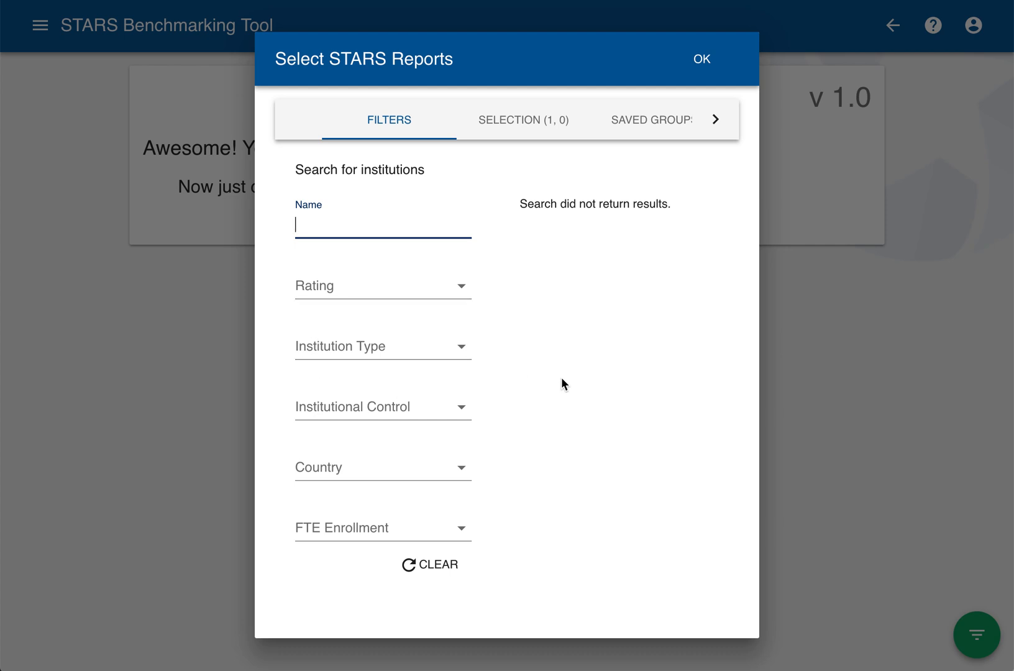
left_click(360, 292)
left_click(361, 501)
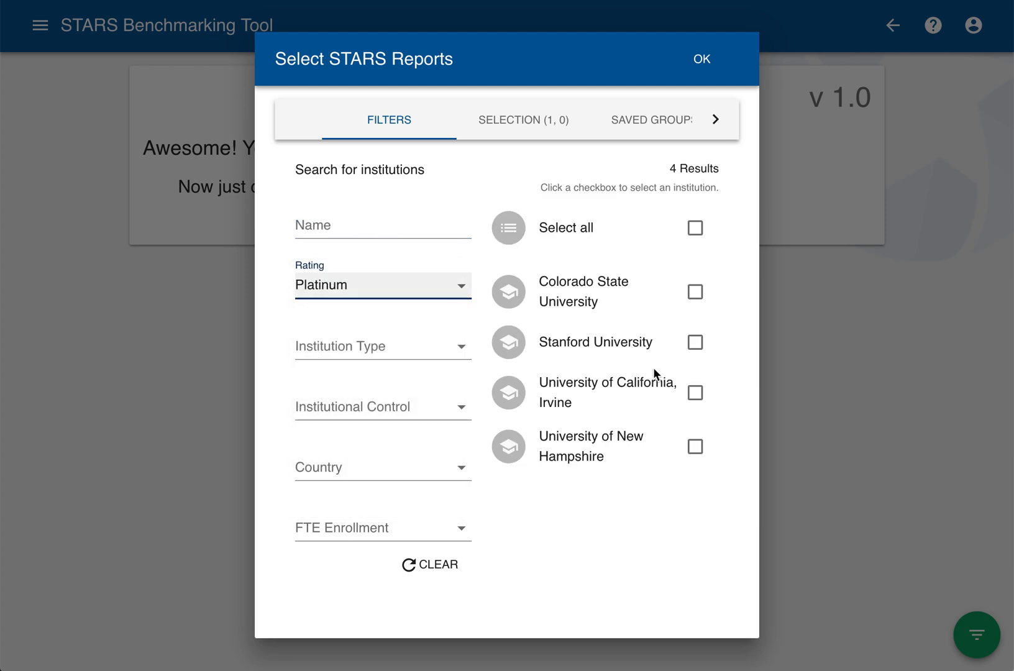
left_click(695, 343)
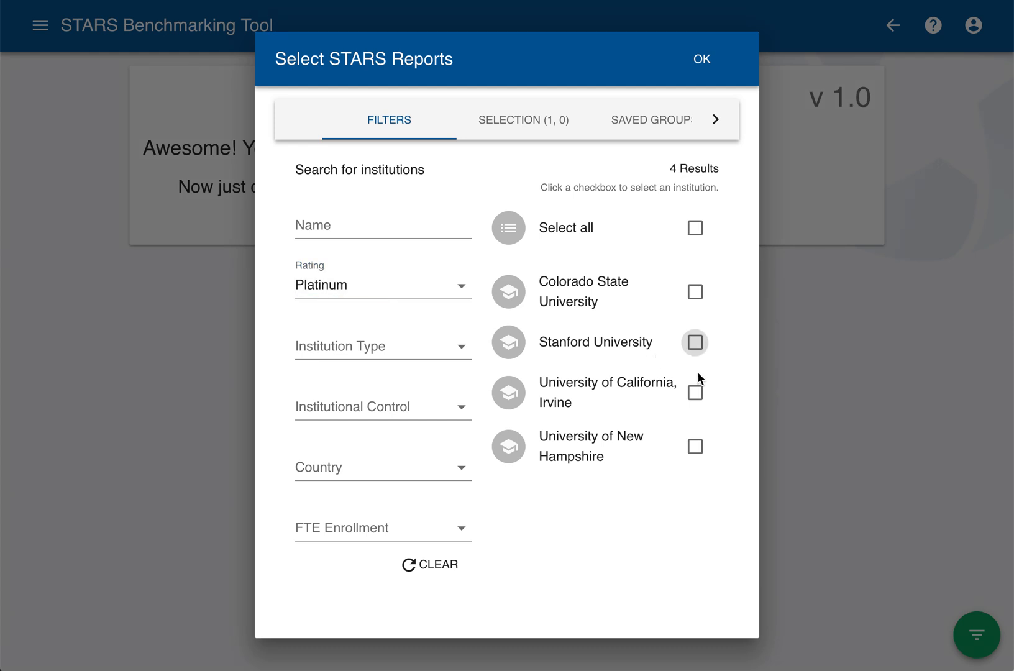
left_click(695, 393)
left_click(696, 227)
left_click(695, 228)
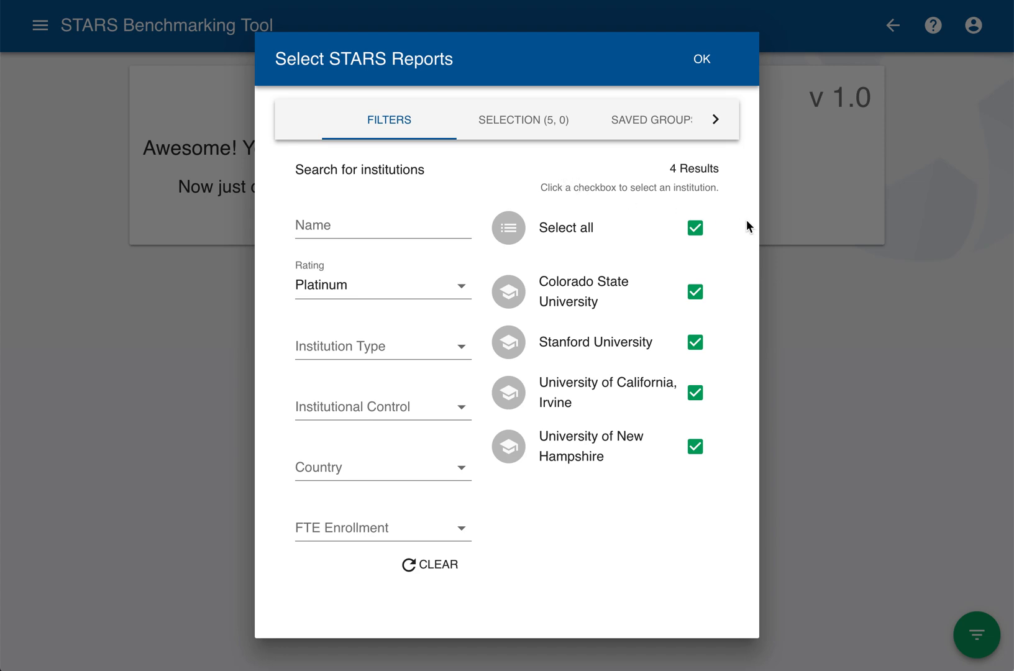
left_click(701, 60)
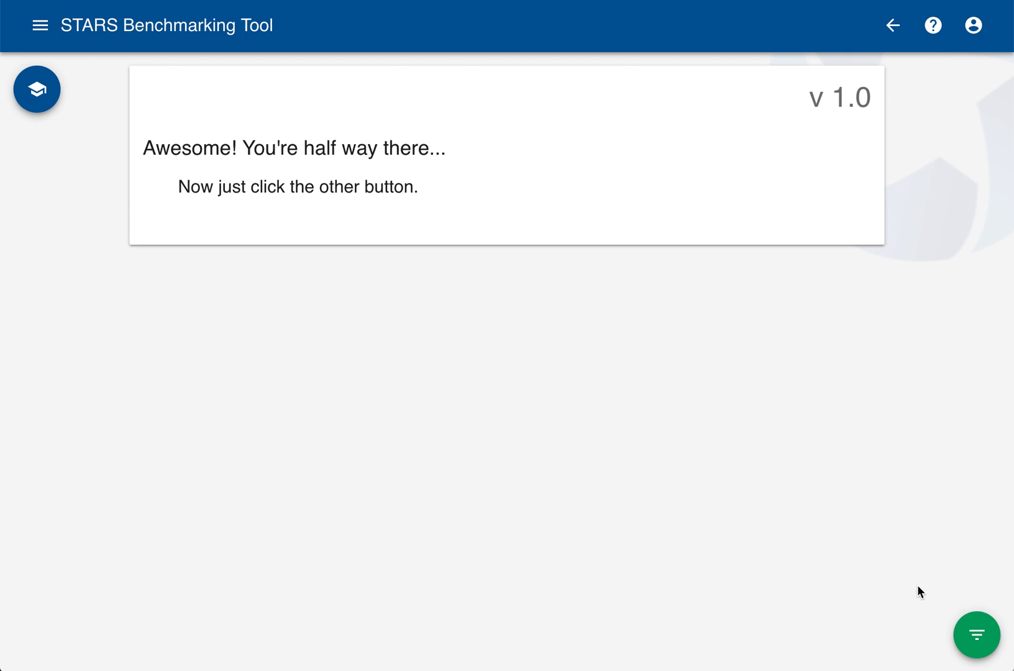
Add Overall Score and the Building Energy Consumption credit, from the Energy subcategory of Operations, as data points
left_click(980, 640)
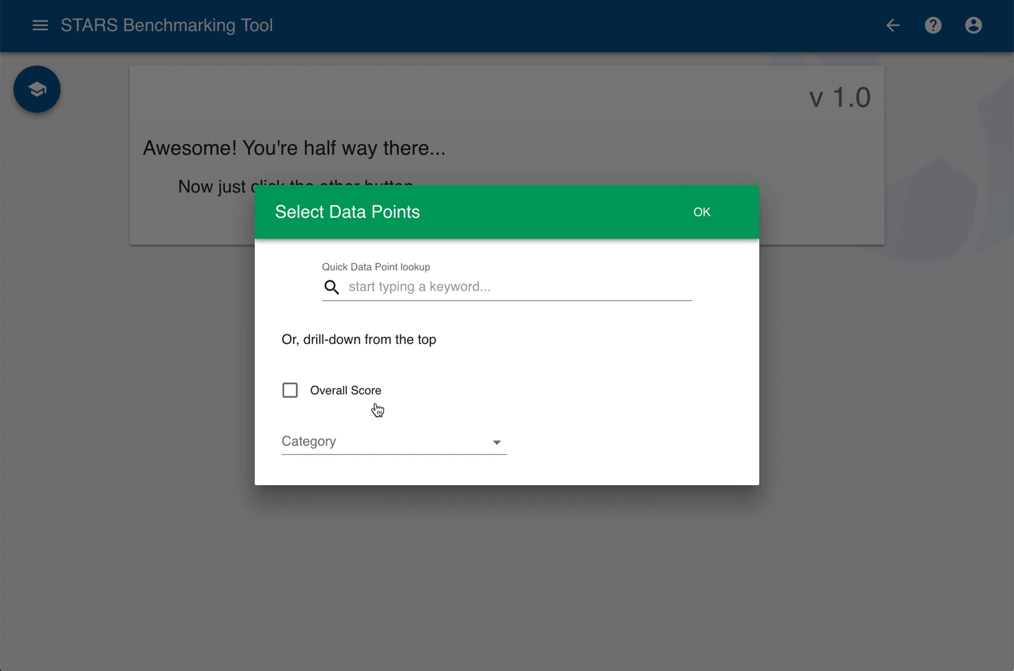
left_click(290, 390)
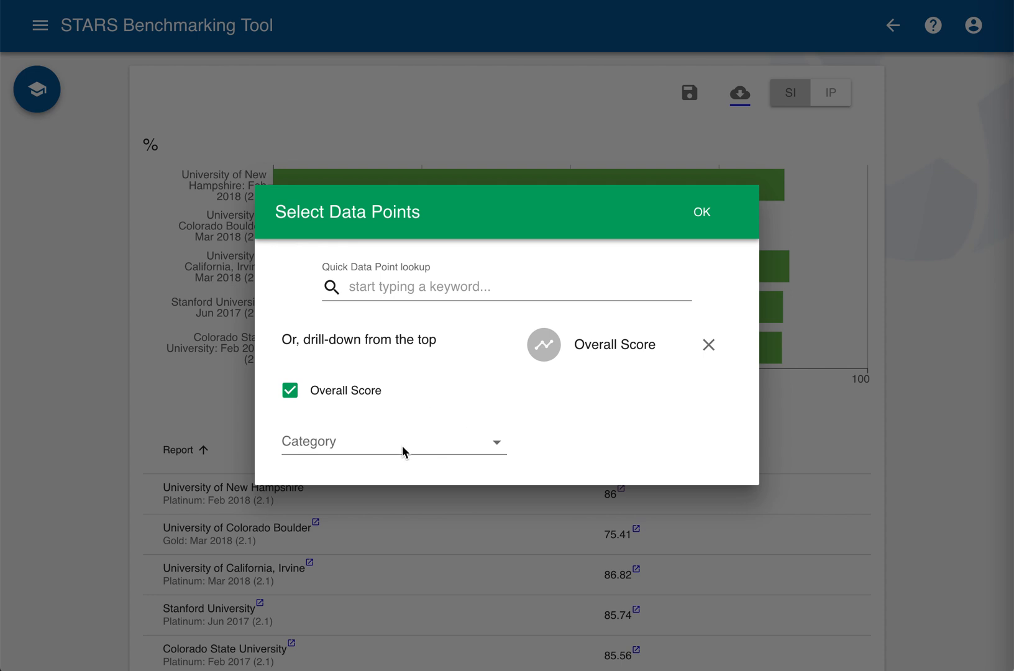
left_click(363, 445)
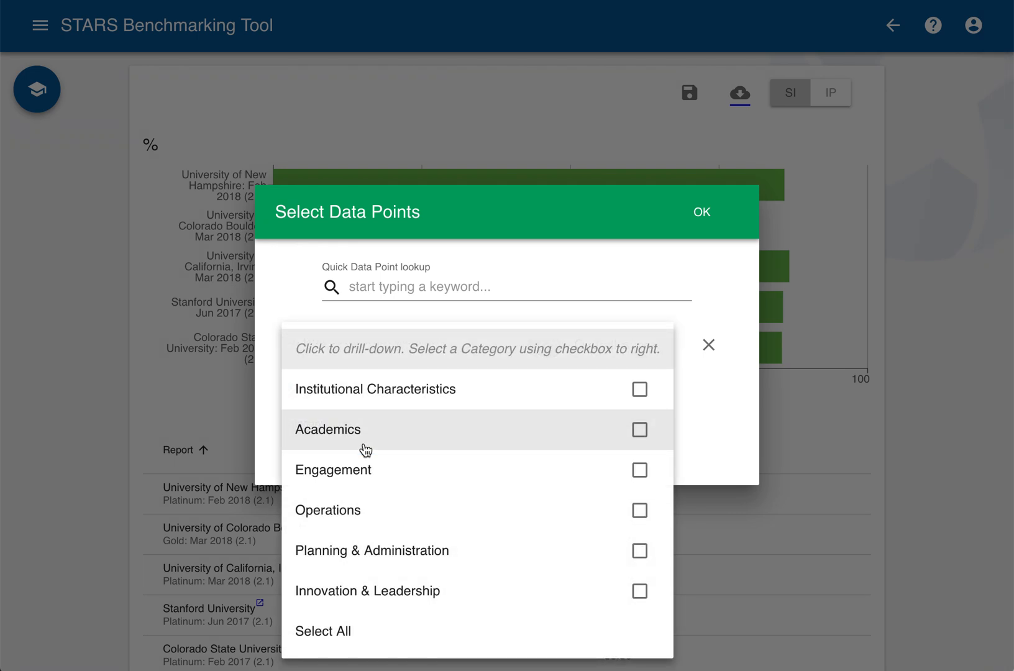
left_click(359, 518)
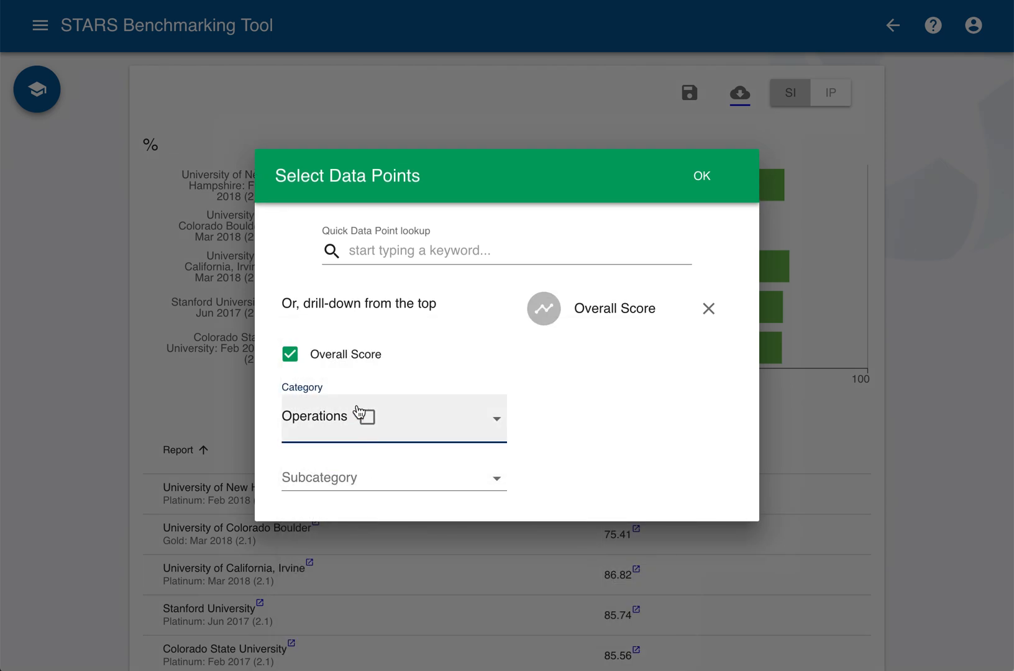
left_click(342, 480)
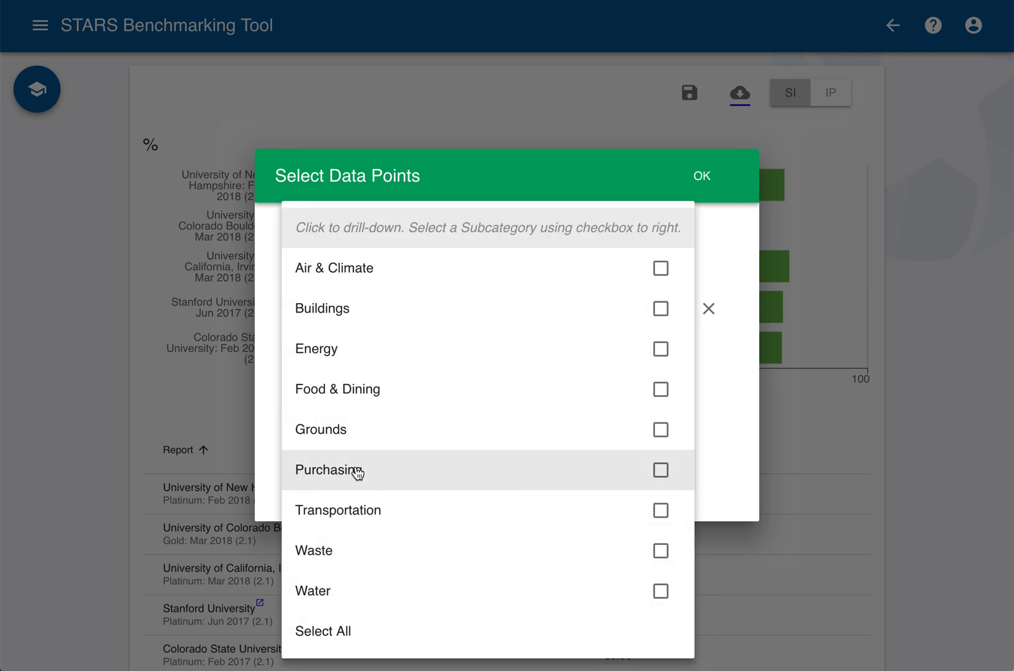
left_click(374, 359)
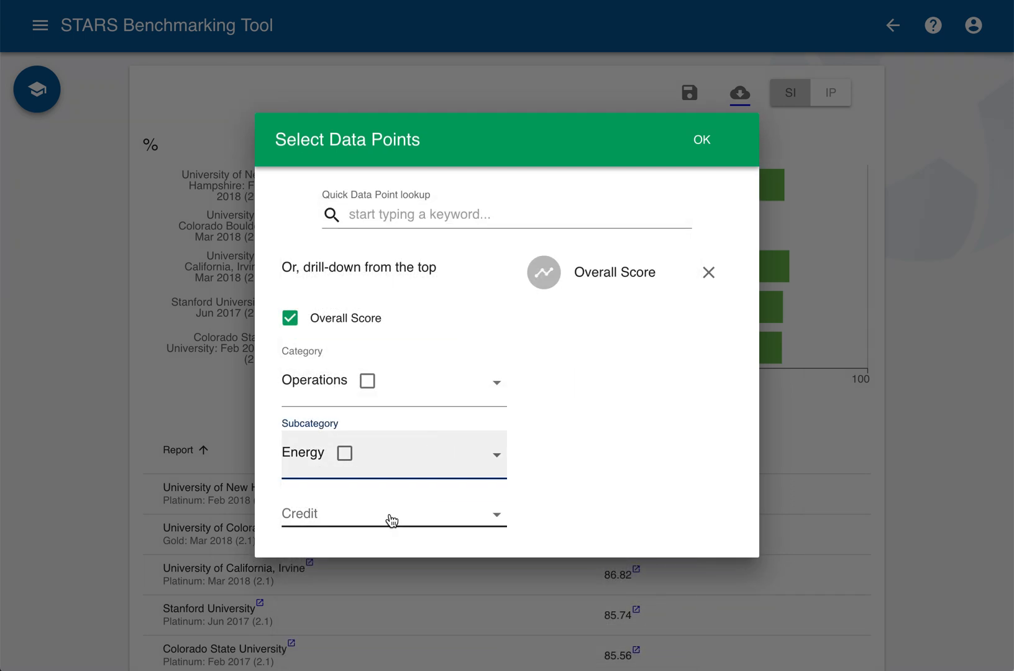
left_click(391, 518)
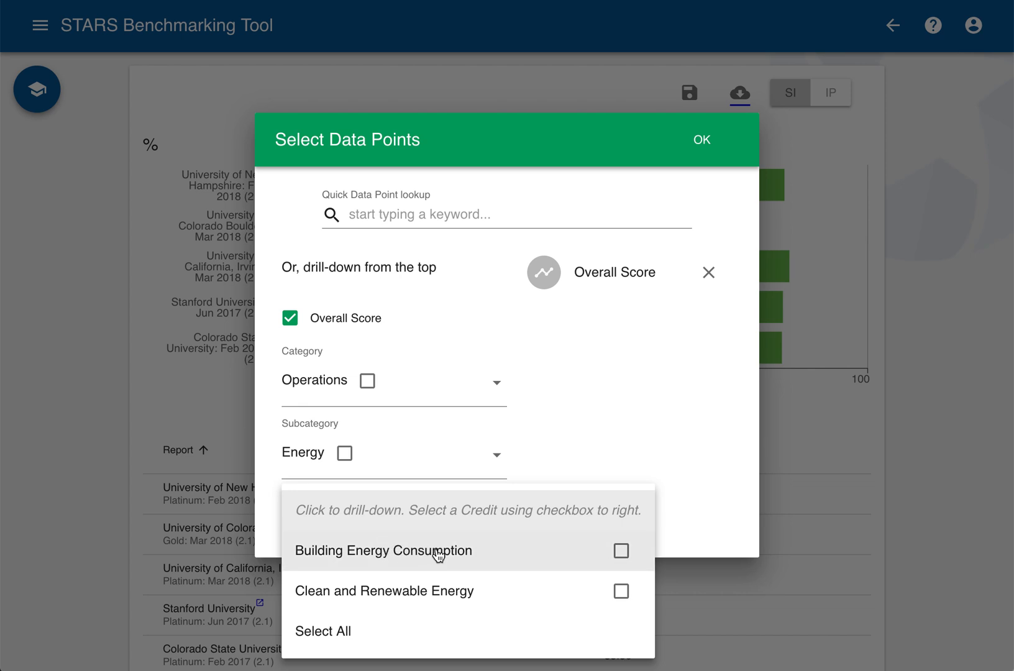
left_click(621, 551)
left_click(691, 438)
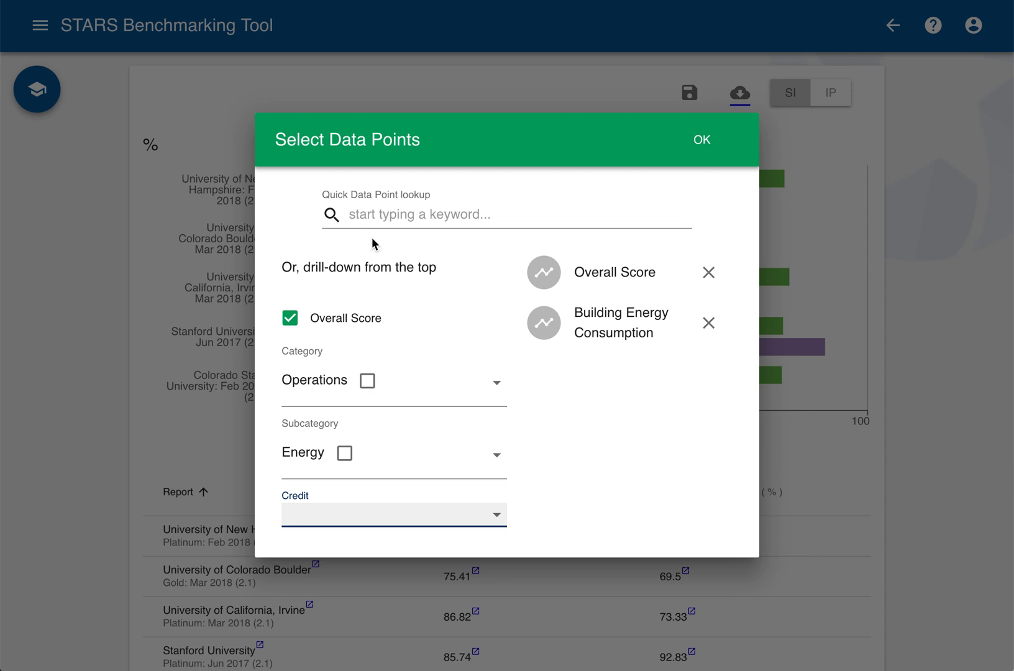
Look up data points with the keyword "Afford" and add the Affordability and Access credit to the comparison
left_click(443, 215)
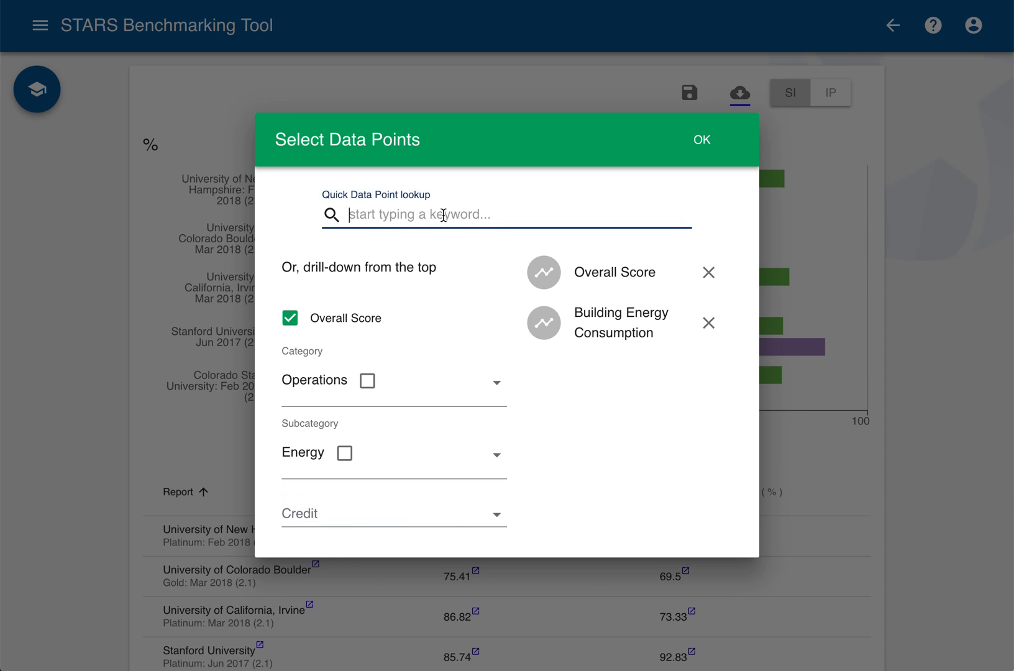
type("Afford")
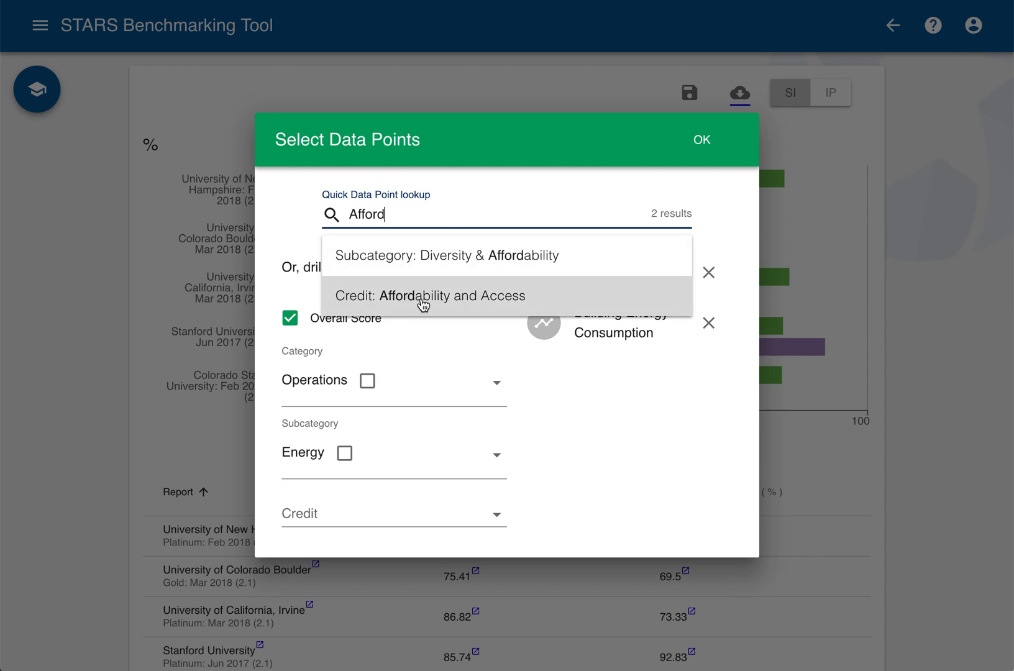
left_click(474, 301)
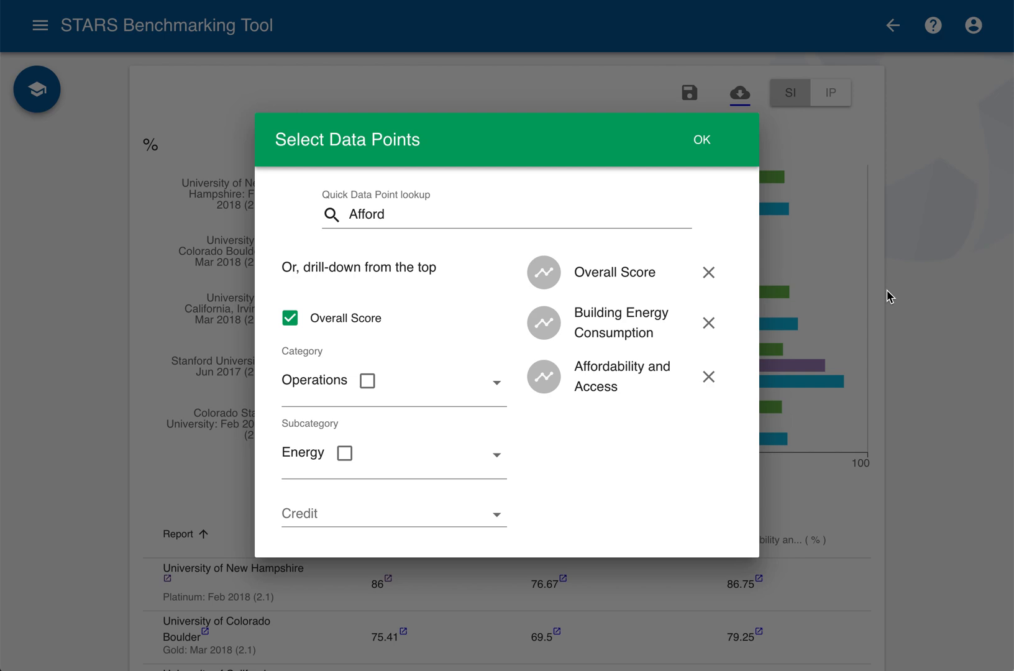
left_click(895, 309)
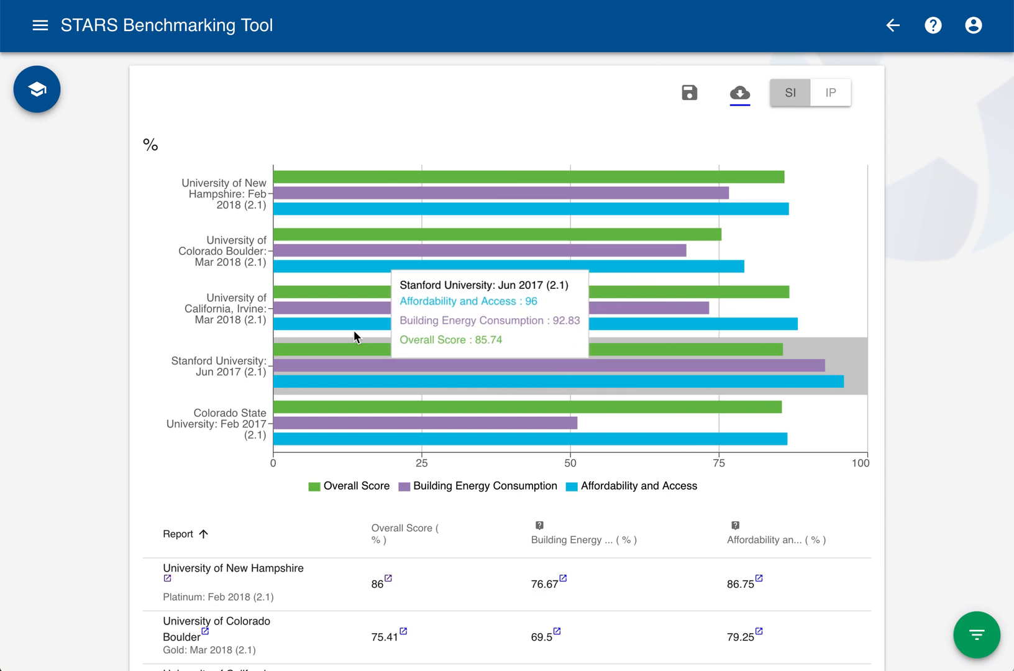
Examine the bar chart and the score table comparing the selected institutions on the three data points
scroll(234, 297, "down", 1)
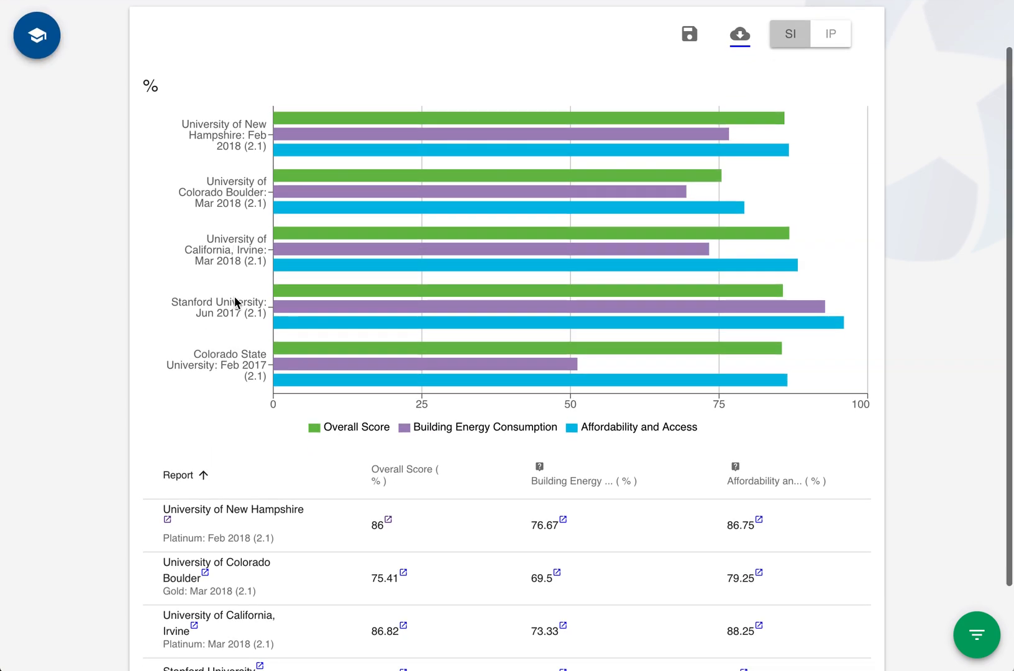
scroll(234, 298, "down", 1)
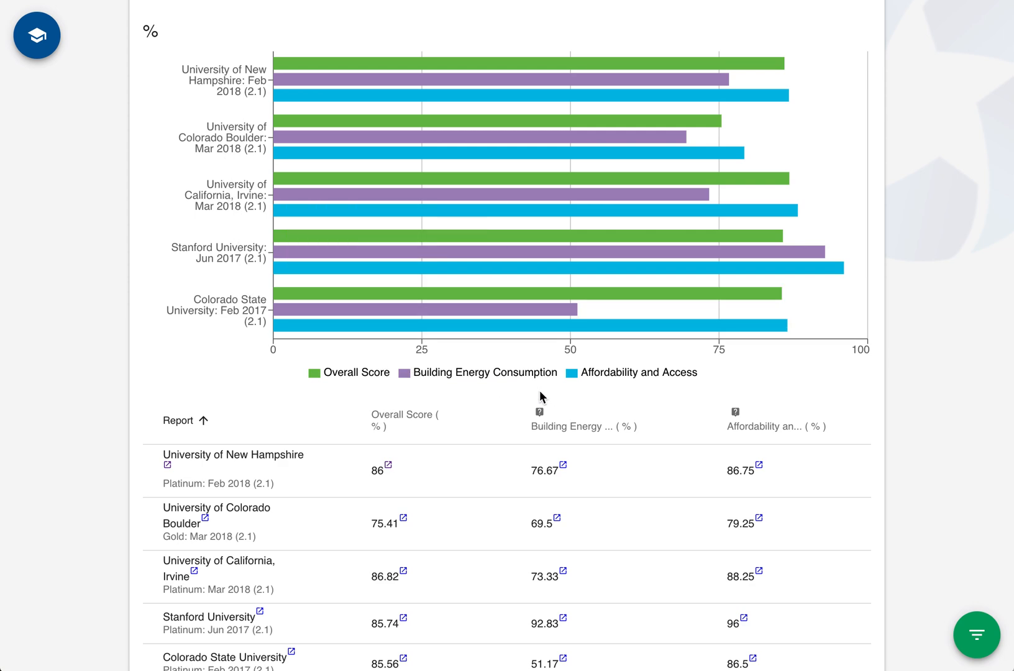
scroll(539, 396, "up", 2)
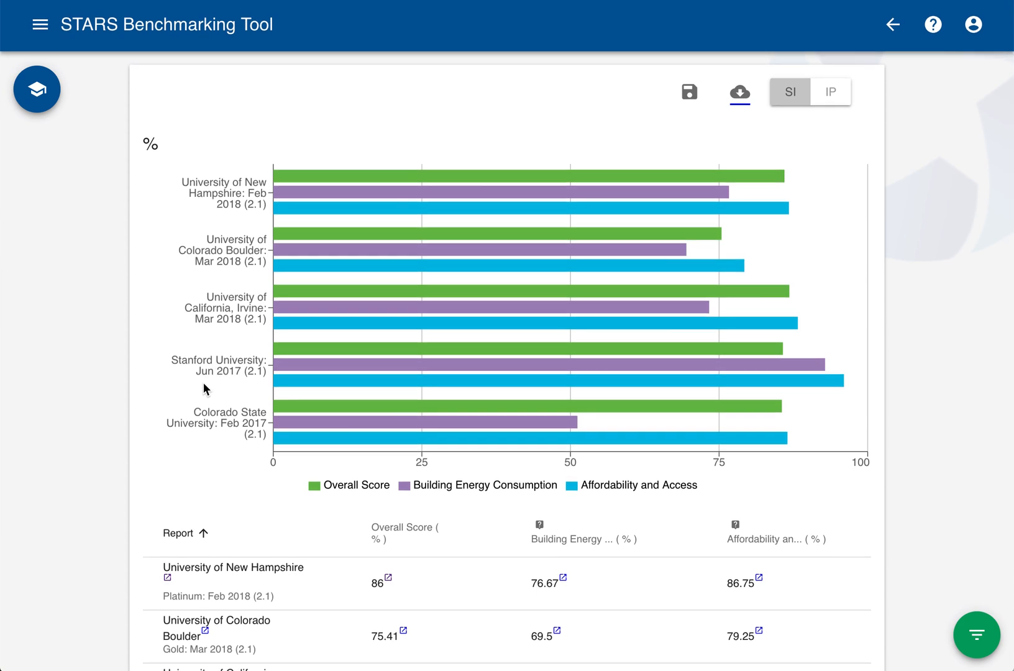
scroll(259, 385, "down", 3)
scroll(260, 400, "up", 3)
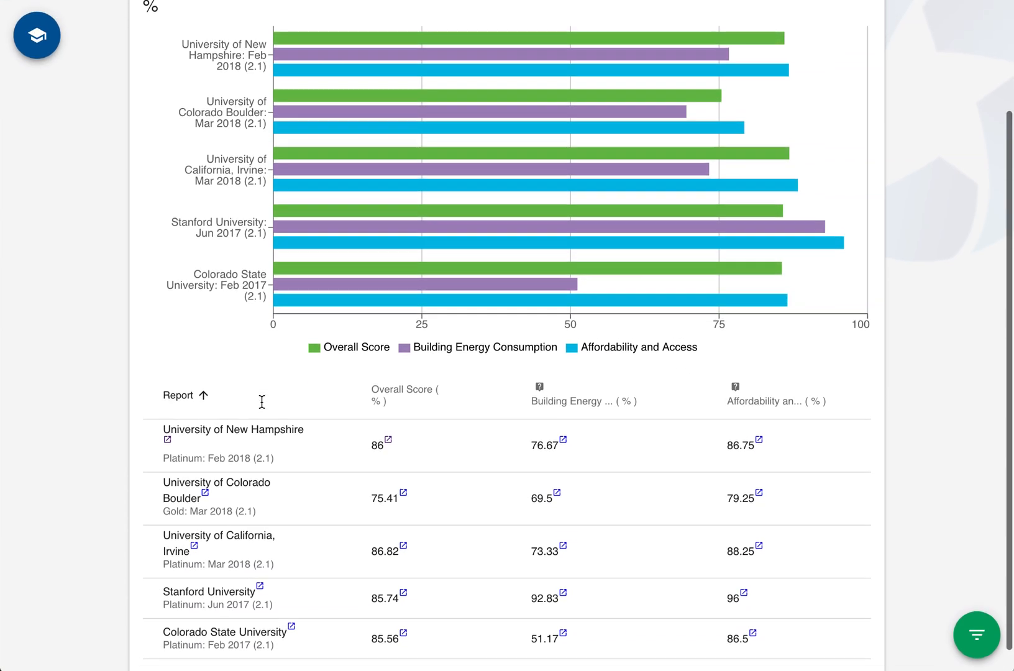